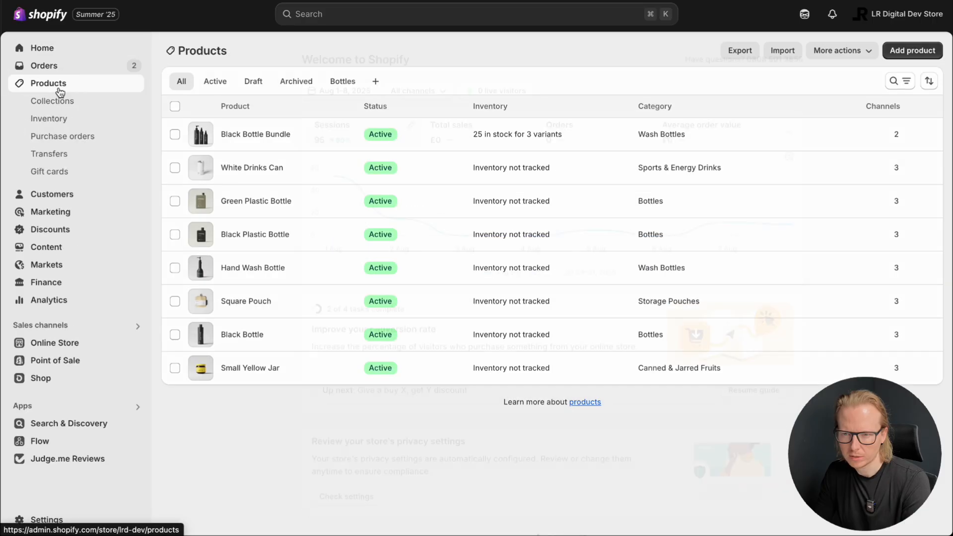
Select all four collections, open them in the bulk editor and view the available column fields
click(56, 101)
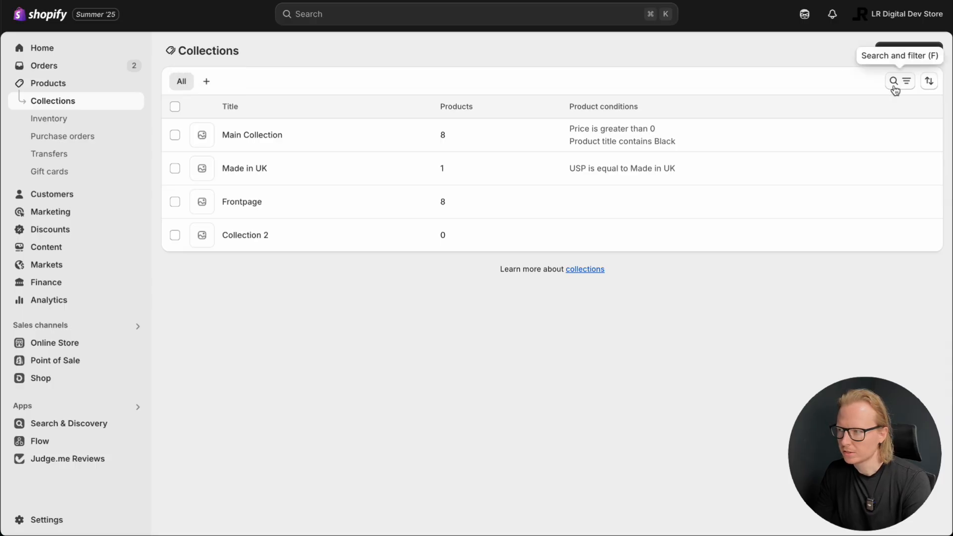
click(175, 107)
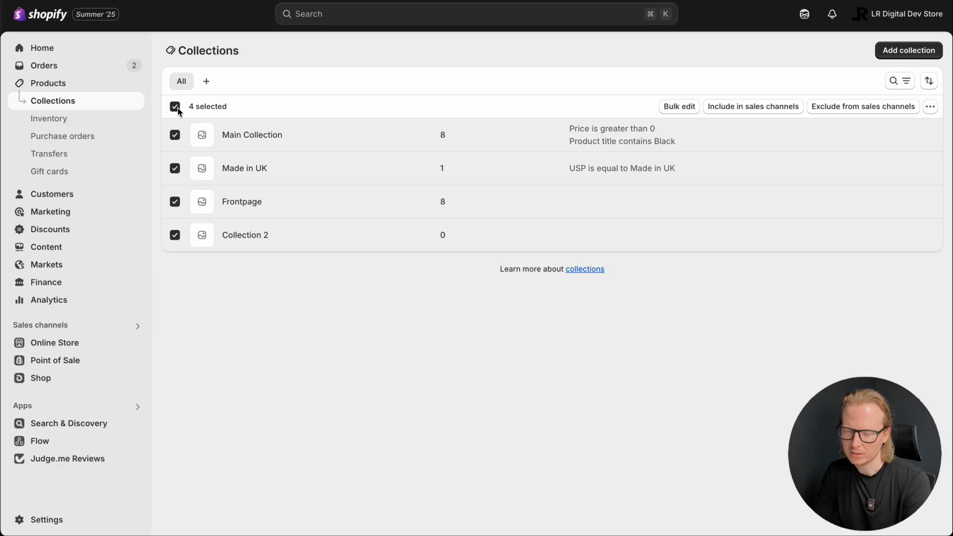
click(666, 106)
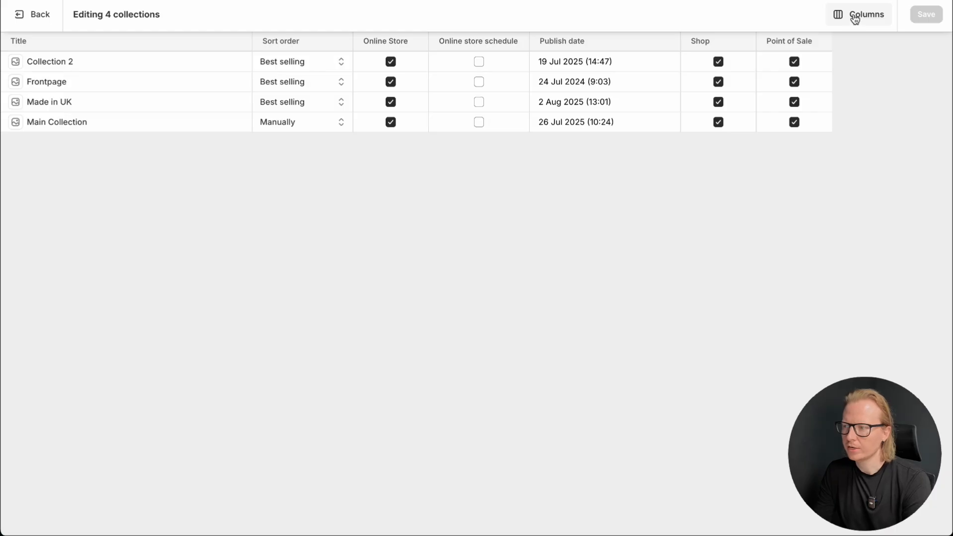
click(854, 19)
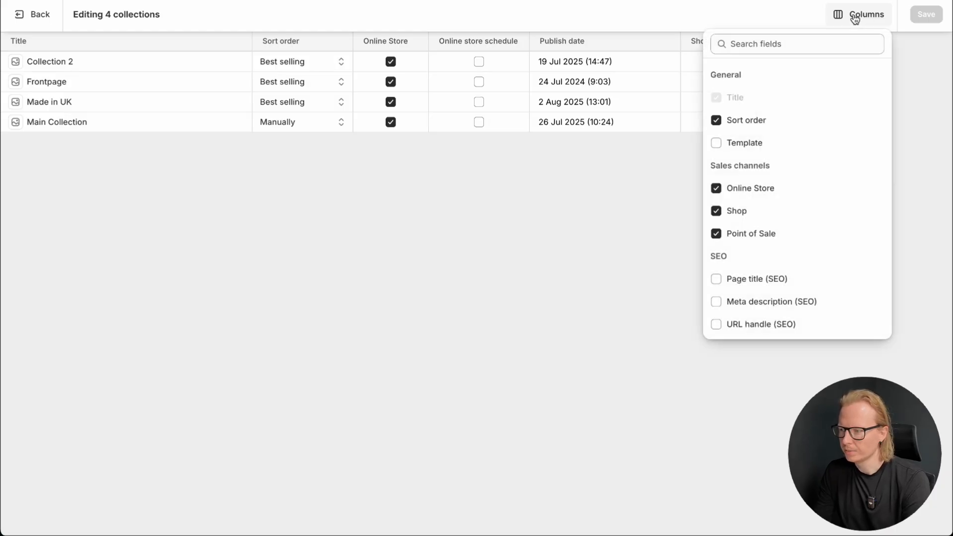
Toggle the online store schedule for Collection 2 and open its publish date for editing
click(487, 60)
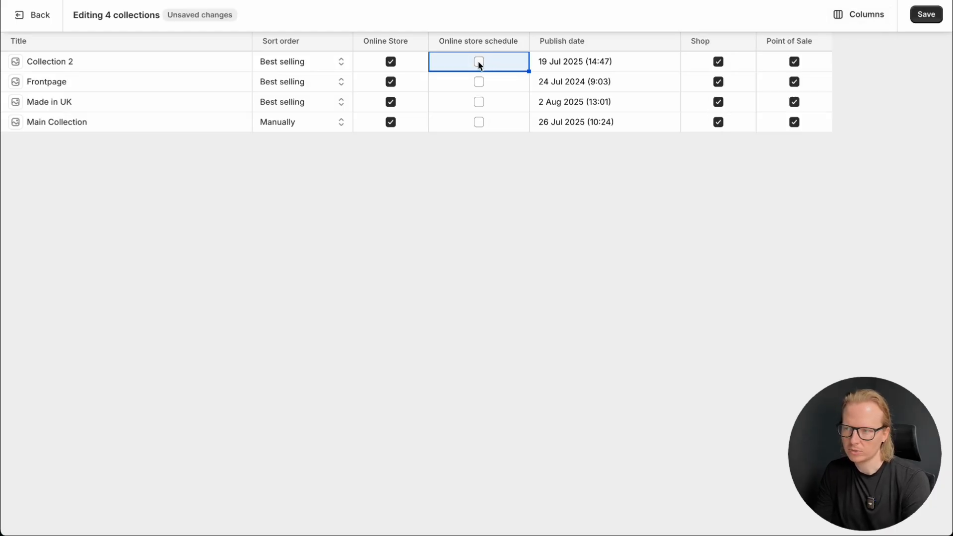
click(479, 63)
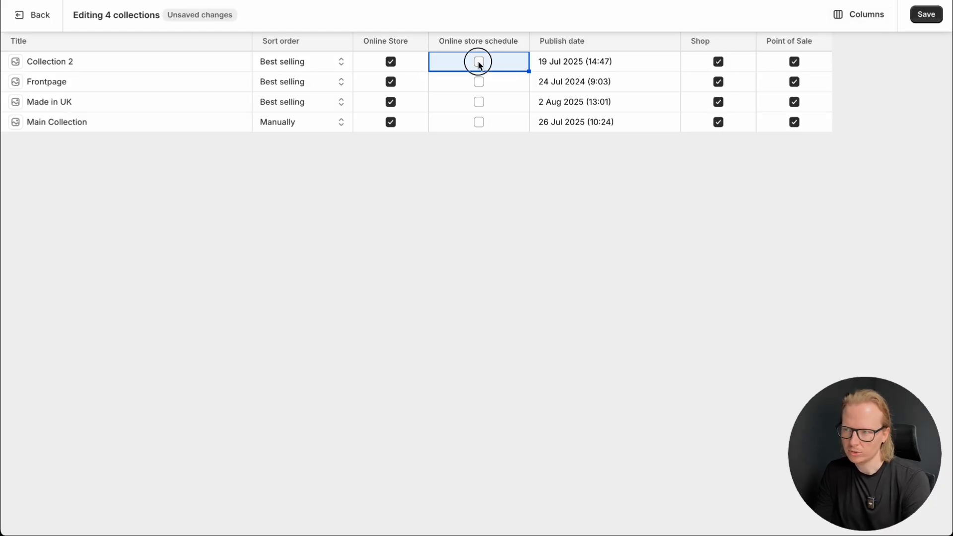
click(564, 61)
click(564, 61)
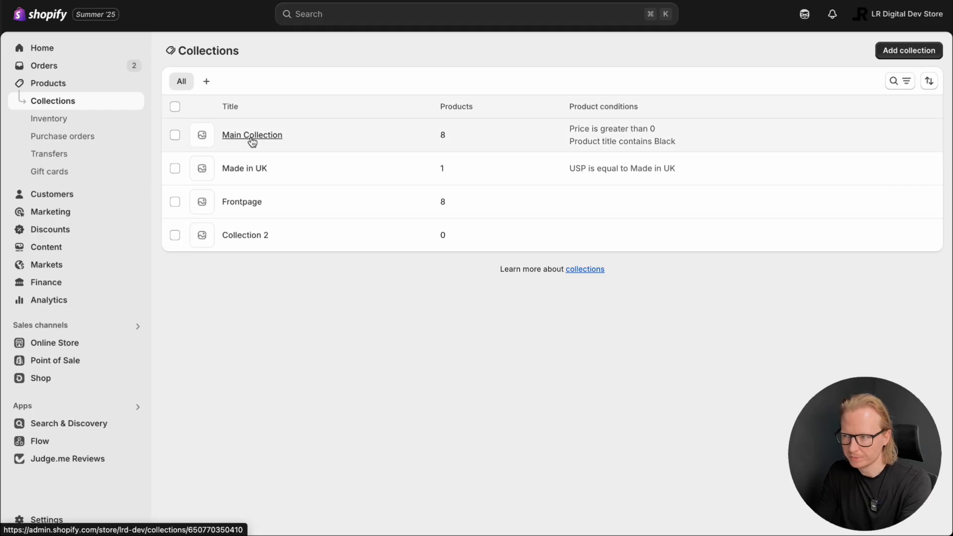
Open Main Collection and require its products to match all conditions
click(252, 142)
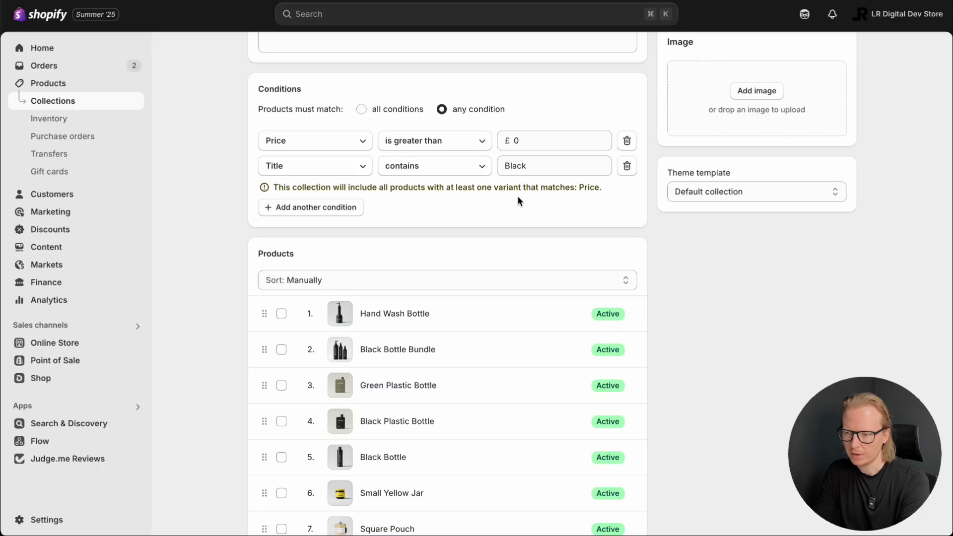
scroll(545, 226, down, 3)
scroll(517, 200, down, 3)
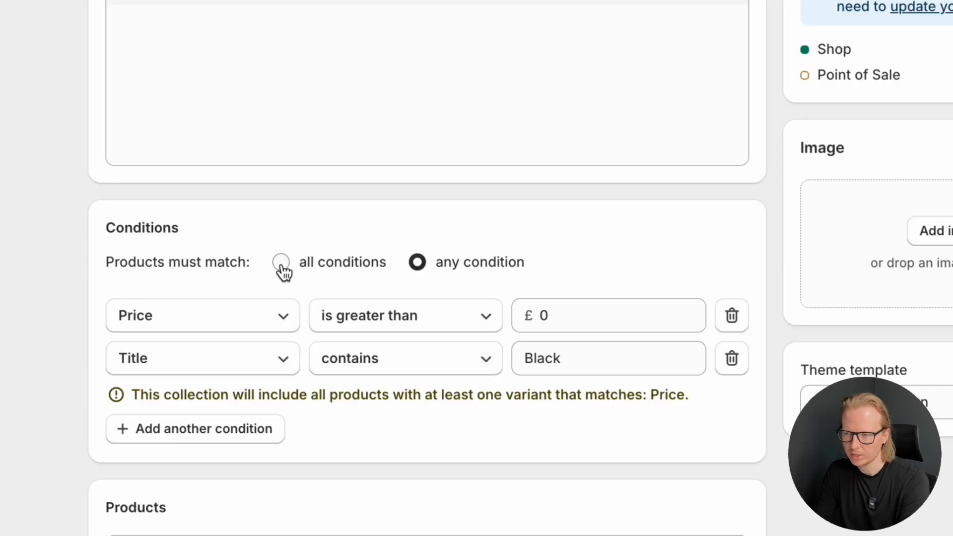
click(281, 263)
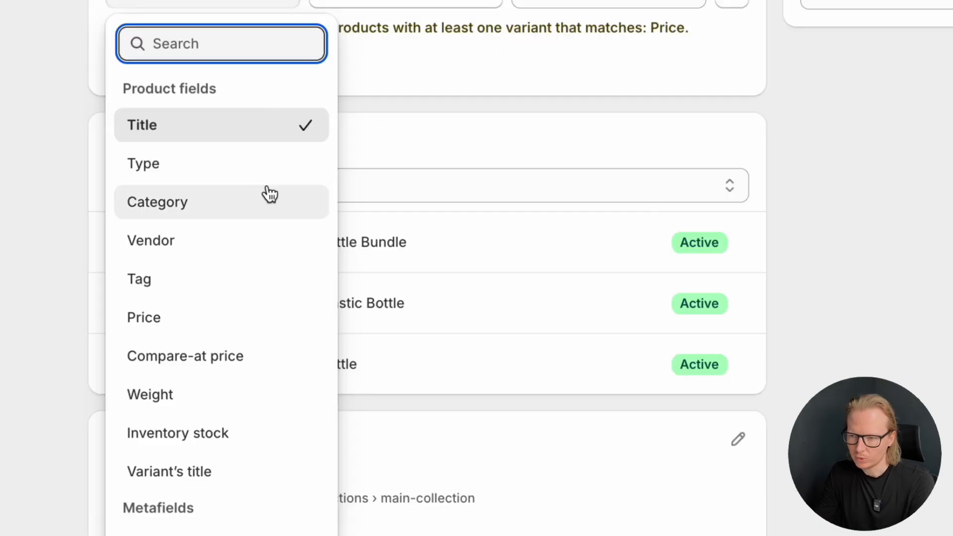
Add a condition to Main Collection requiring the USP metafield to equal Made in UK
scroll(269, 193, down, 2)
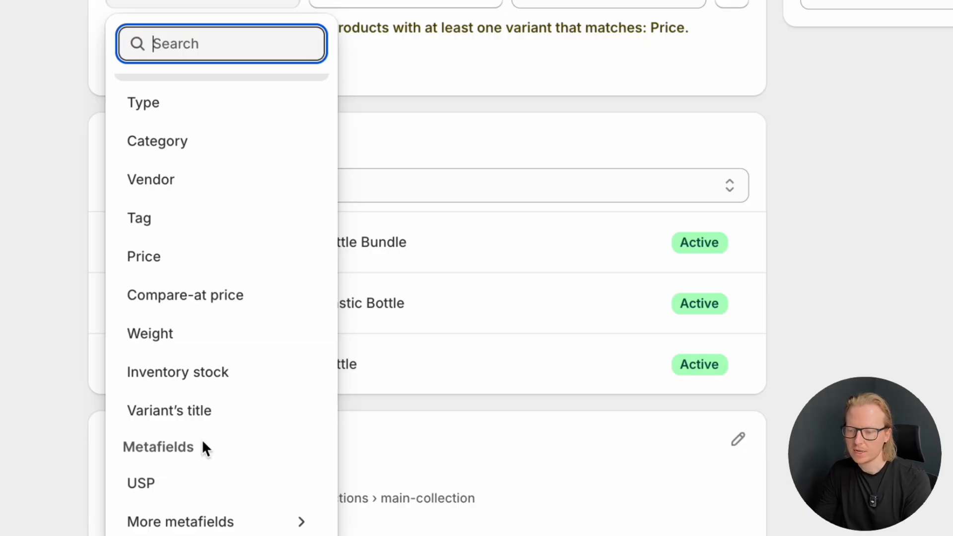
click(170, 483)
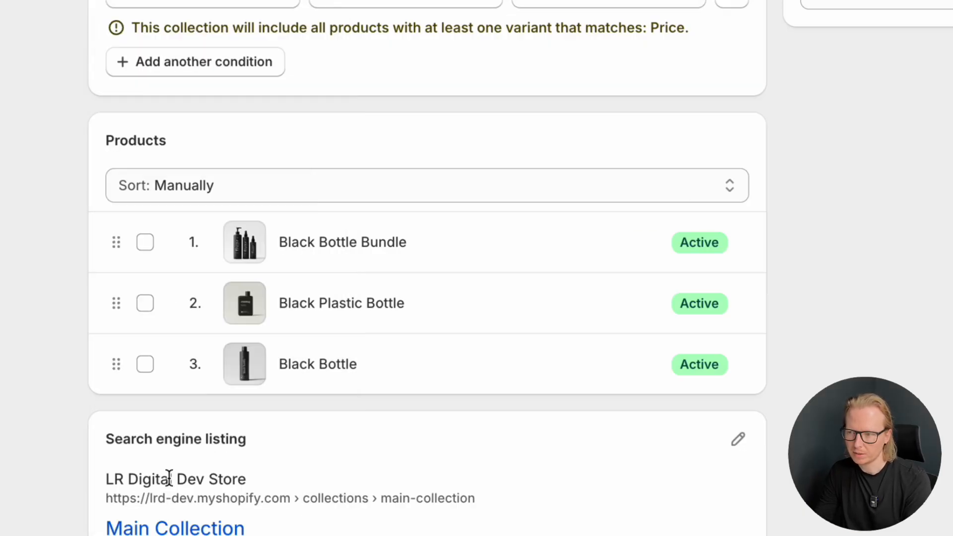
scroll(442, 164, up, 4)
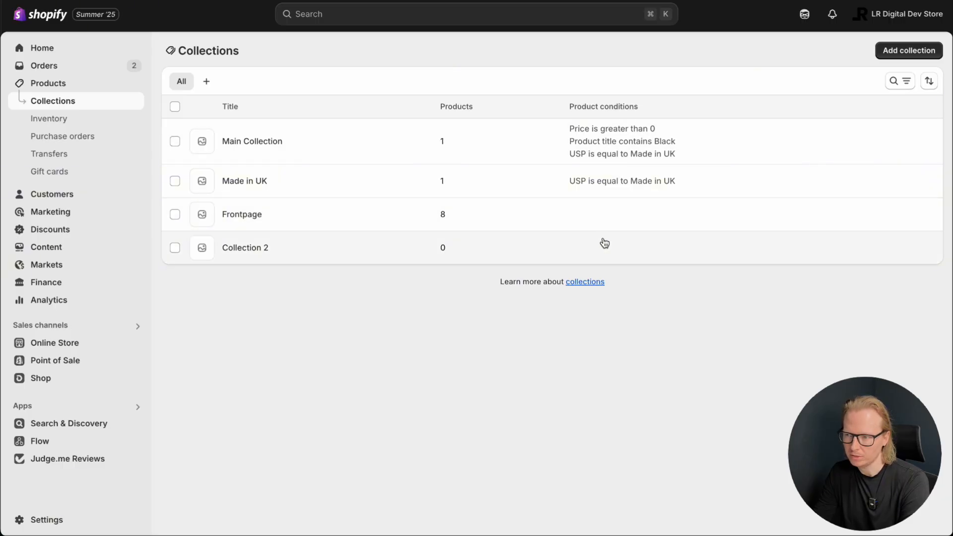
Open the Frontpage collection and sort its products by highest price
click(243, 215)
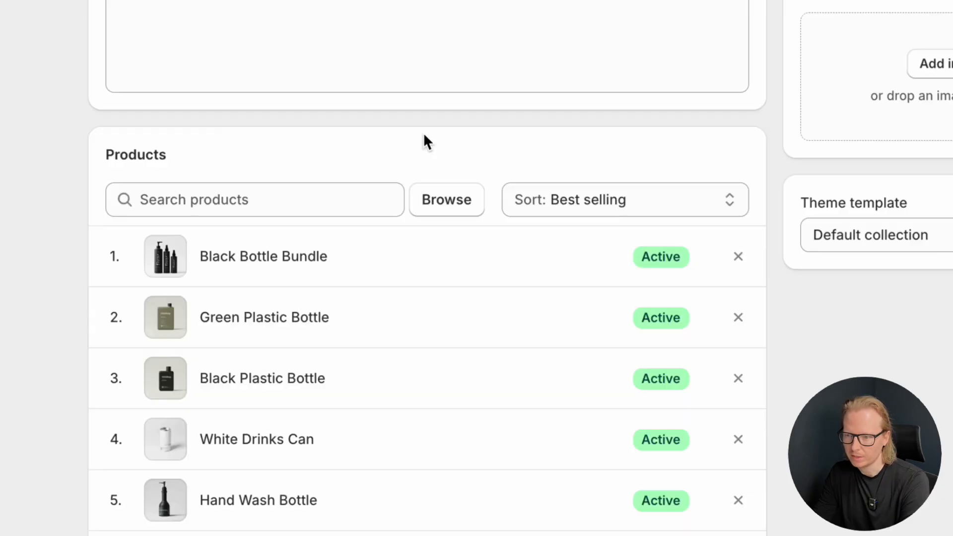
scroll(425, 142, down, 2)
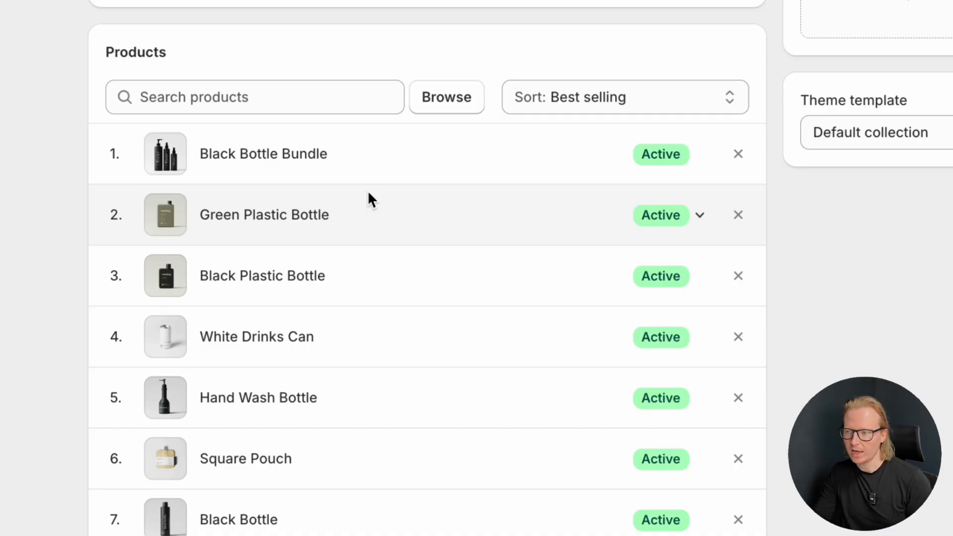
click(602, 98)
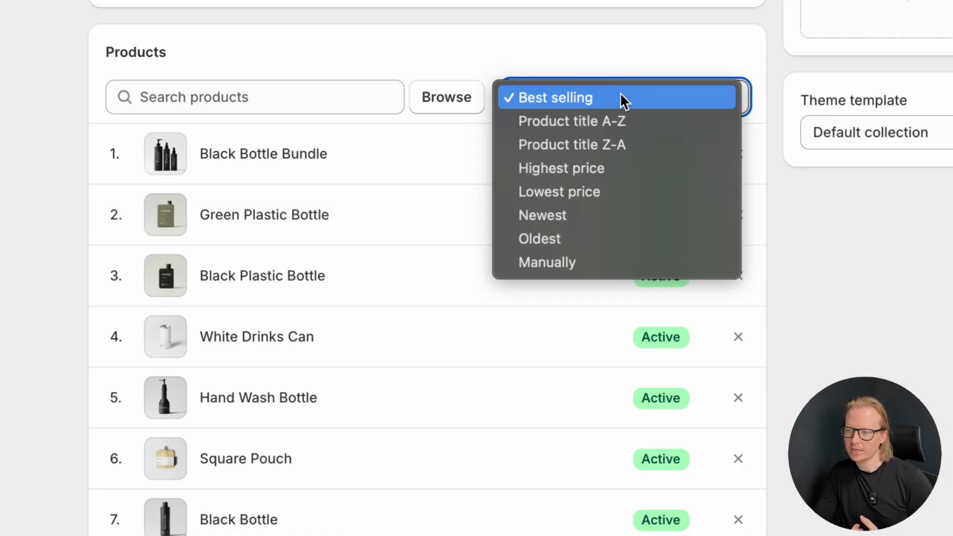
click(640, 168)
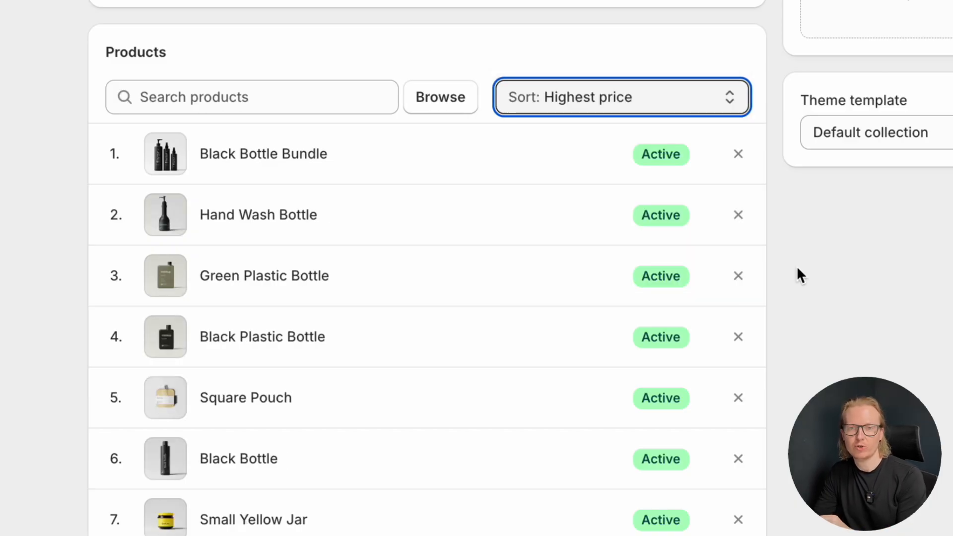
Set the Frontpage product sorting to Manually and move Black Bottle Bundle to fourth place
click(634, 99)
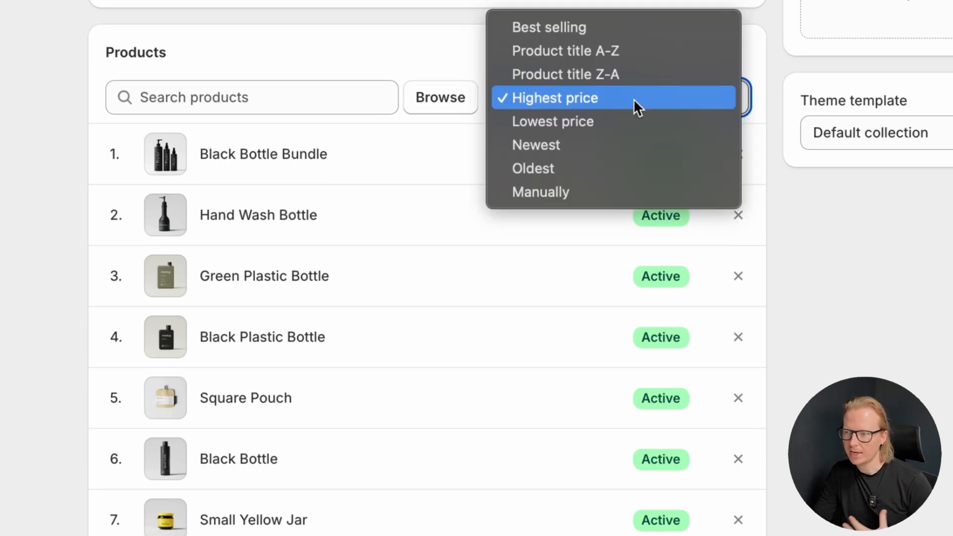
click(568, 190)
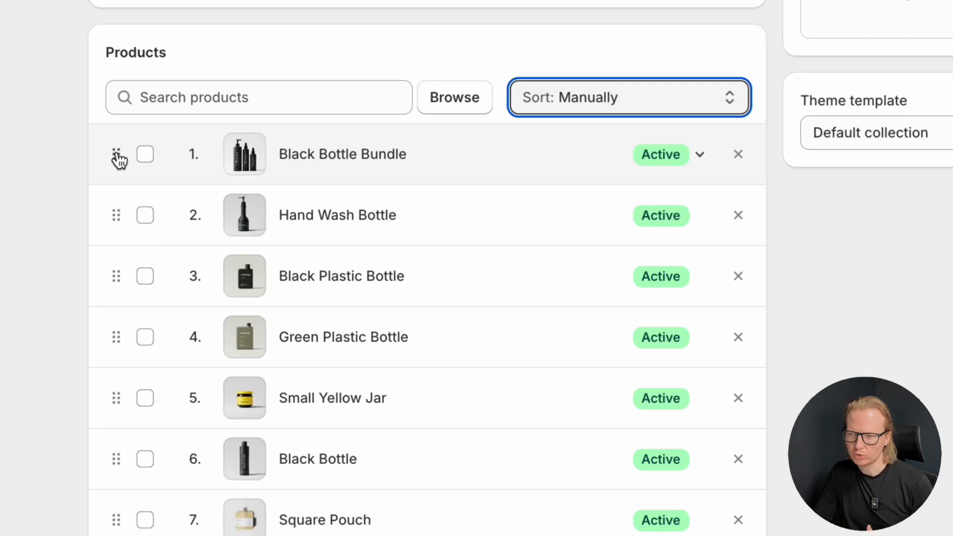
drag(117, 155, 119, 335)
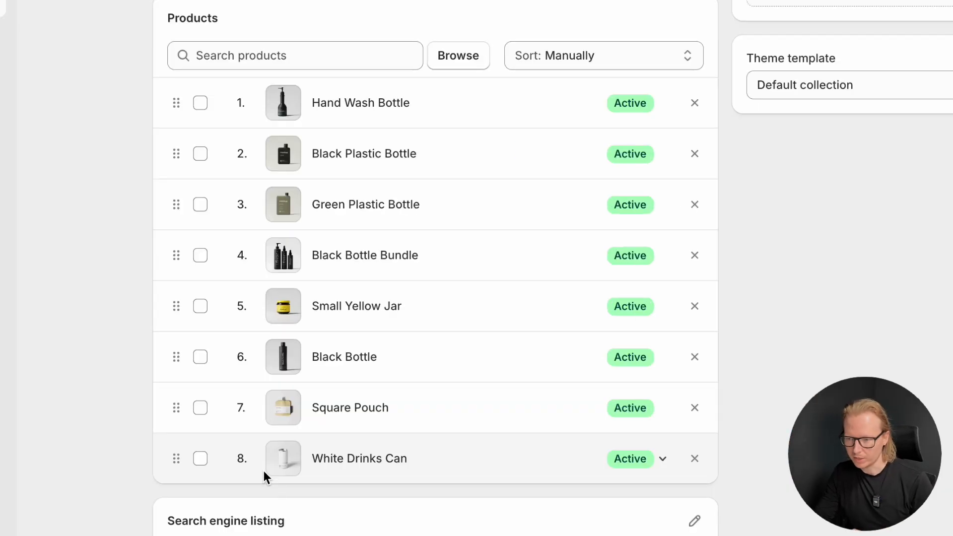
Select Square Pouch and White Drinks Can together and move them to position 2 in the product order
click(201, 458)
click(178, 406)
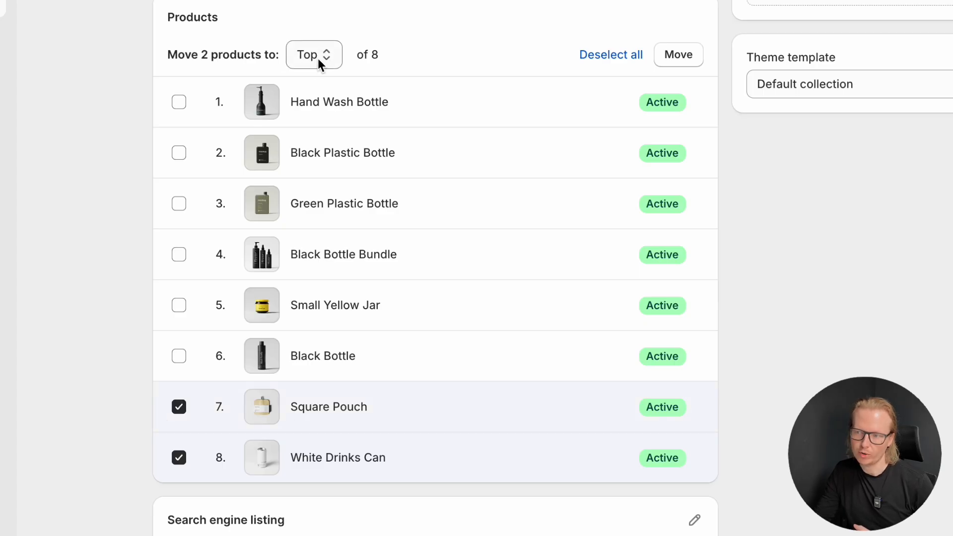
click(317, 58)
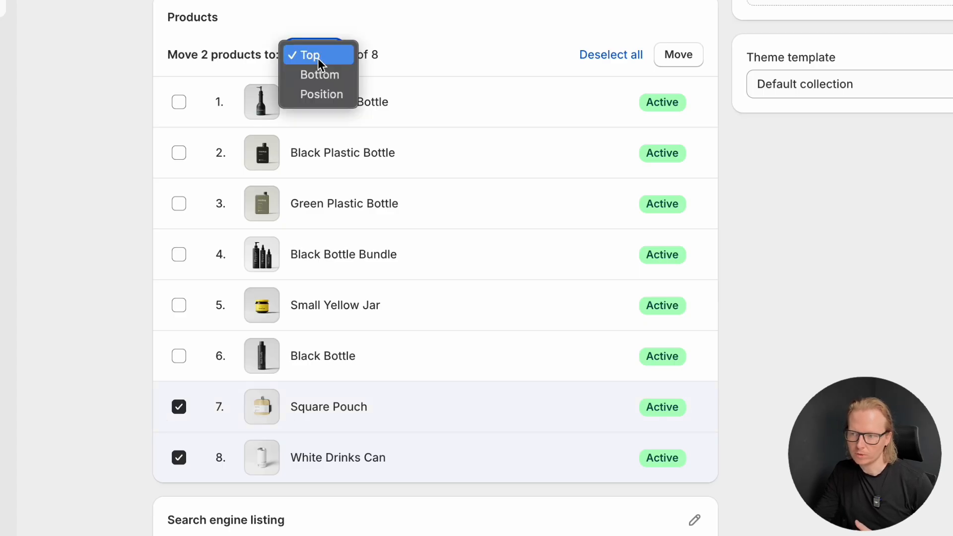
click(318, 97)
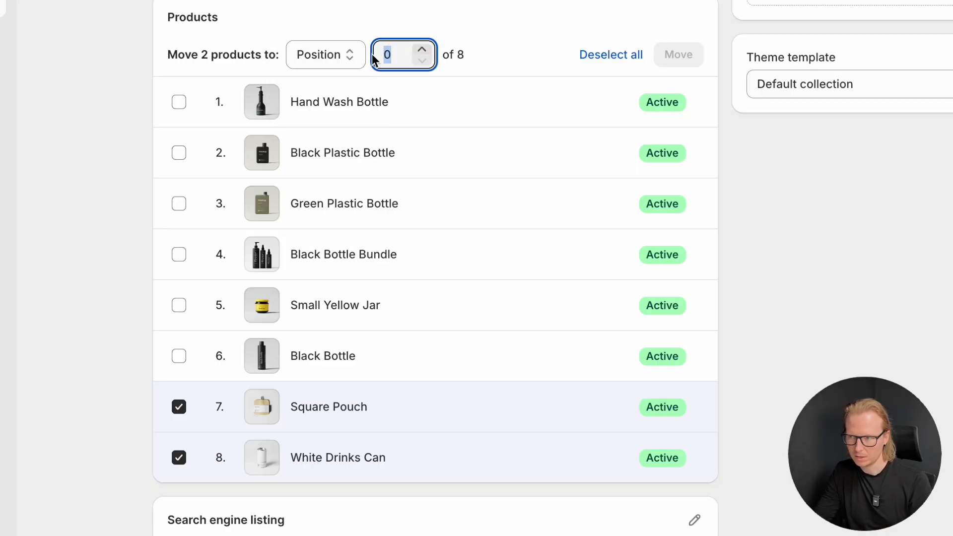
text(2)
click(684, 61)
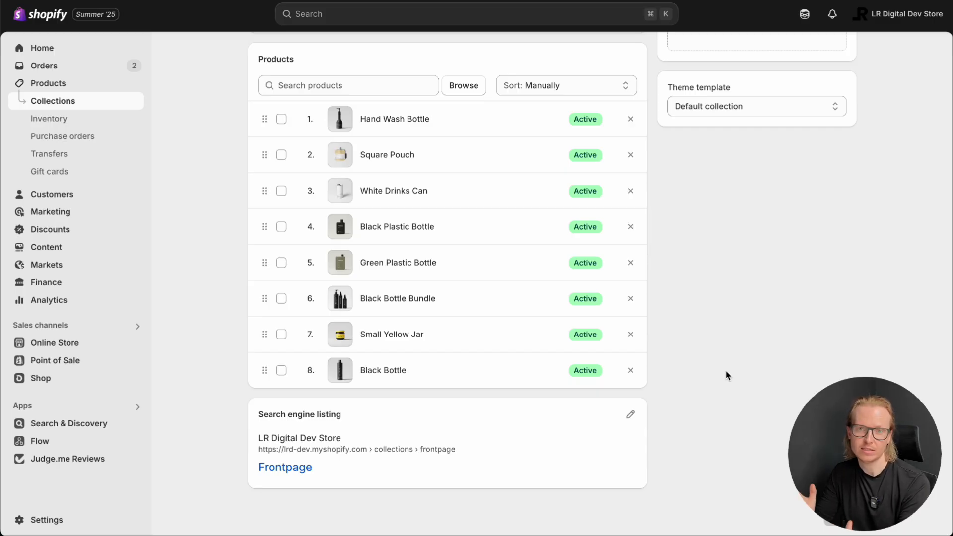
Edit the Frontpage collection's search engine listing and try changing its URL handle to frontpages
click(630, 416)
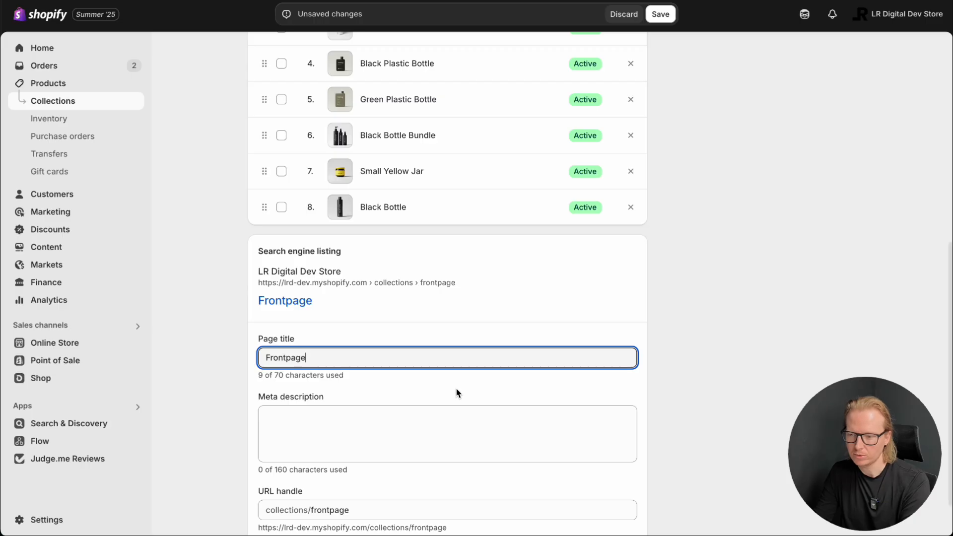
scroll(453, 388, down, 2)
click(357, 459)
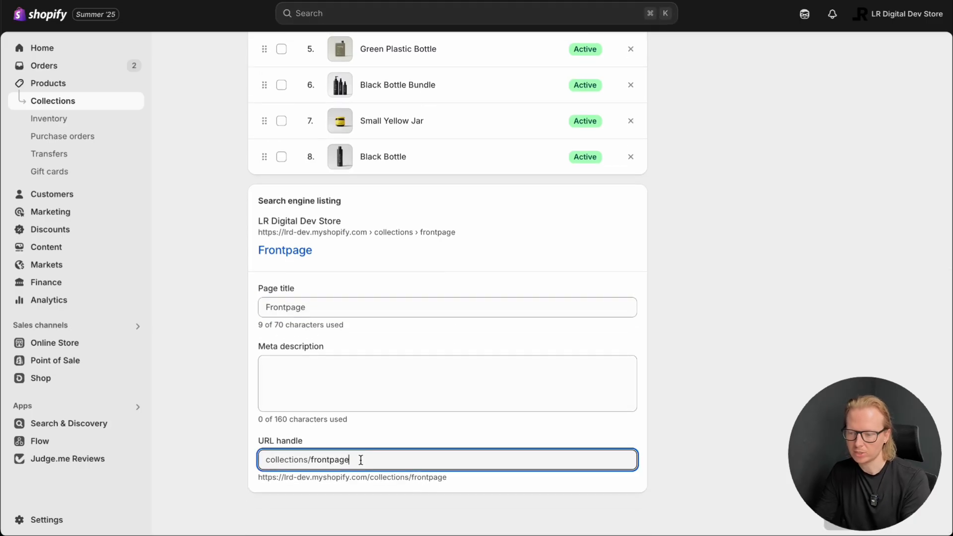
text(s)
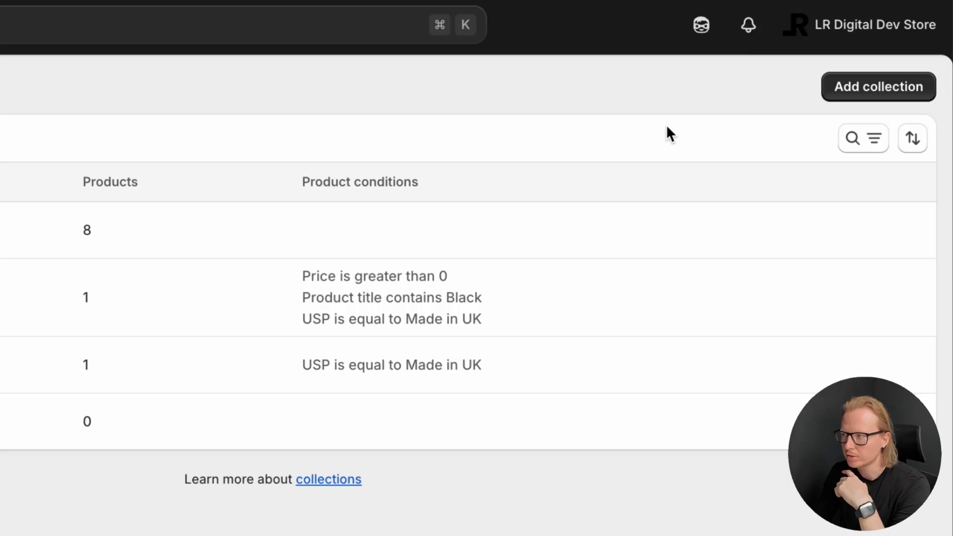
click(860, 101)
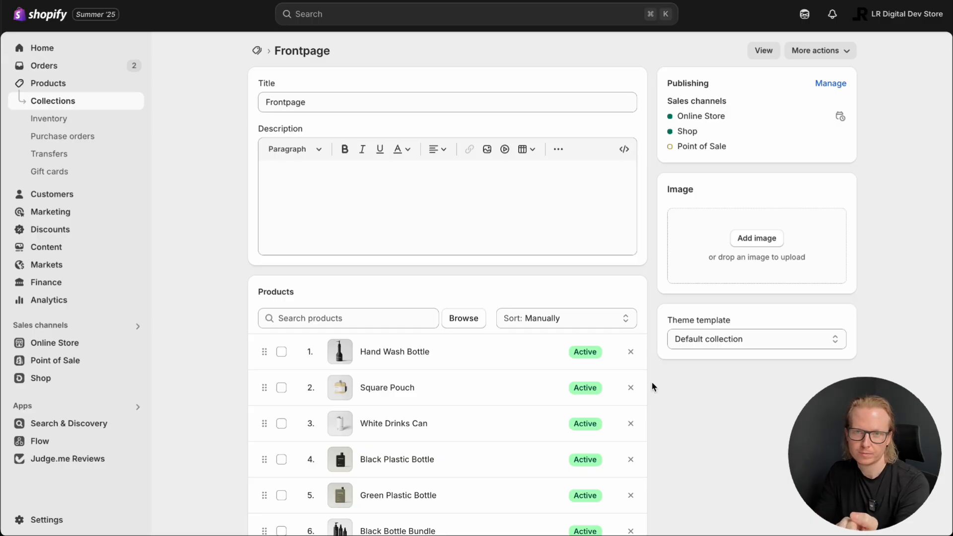
scroll(651, 385, down, 5)
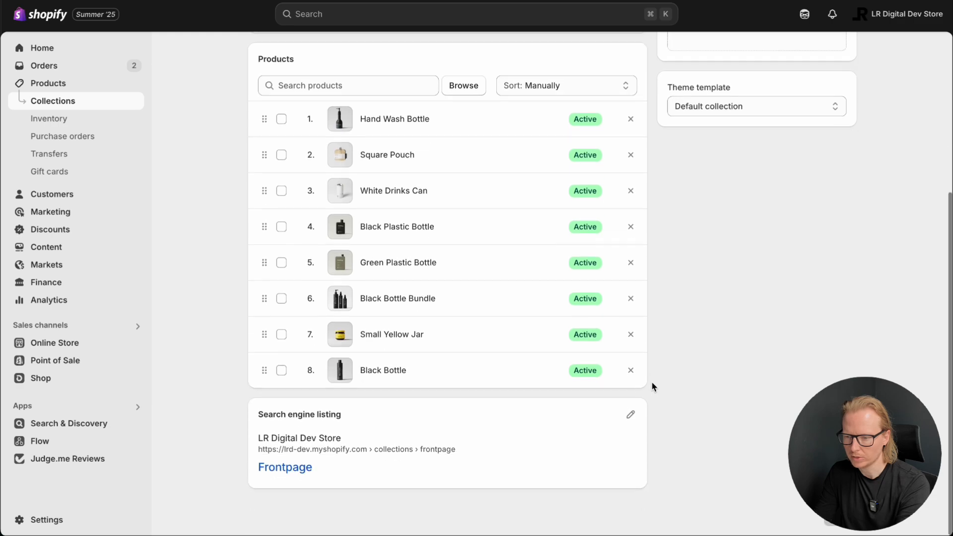
scroll(652, 386, up, 5)
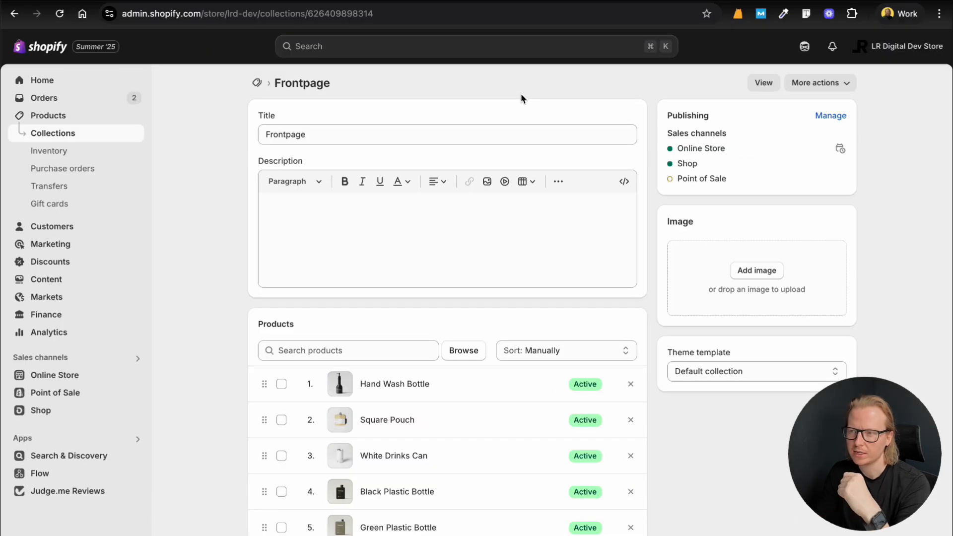
Open the Frontpage collection's JSON data by appending .json to its admin URL
click(439, 13)
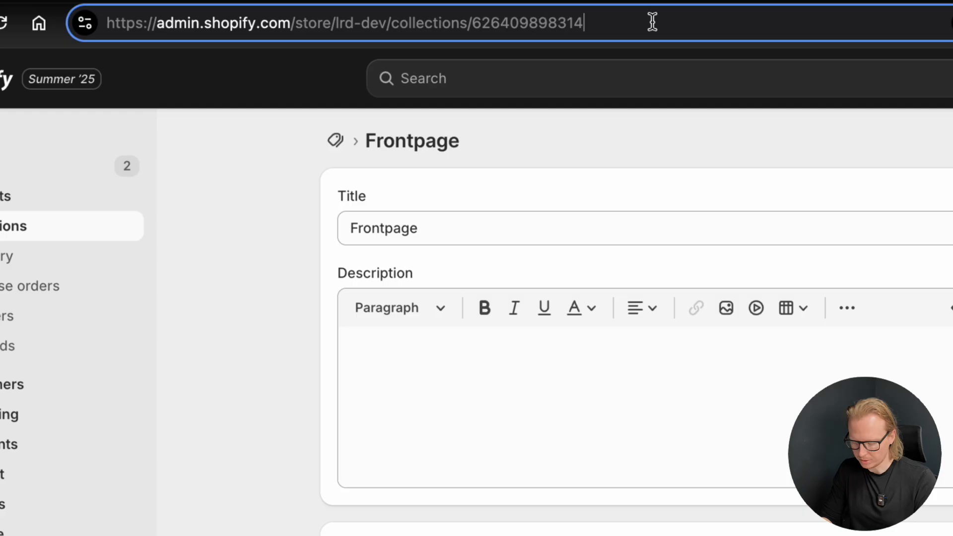
text(.json)
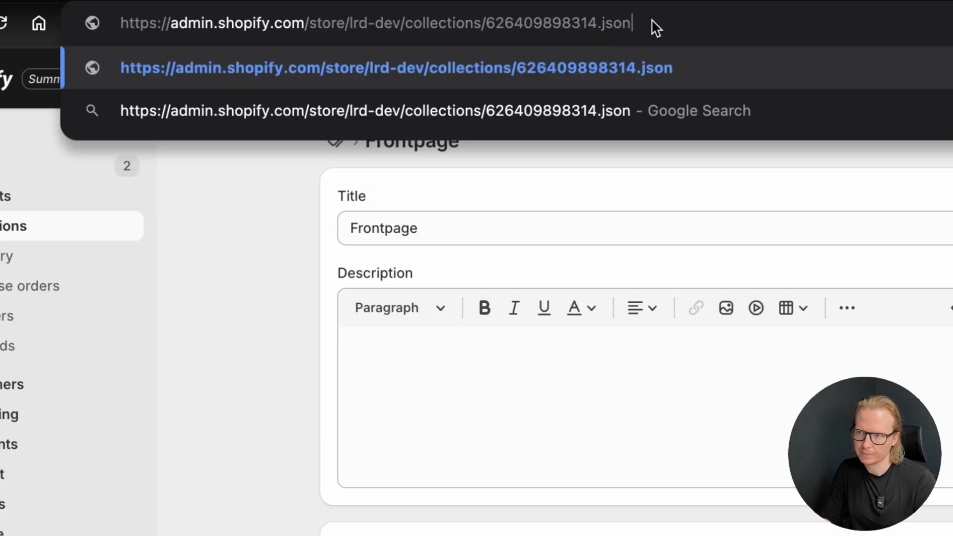
key(Return)
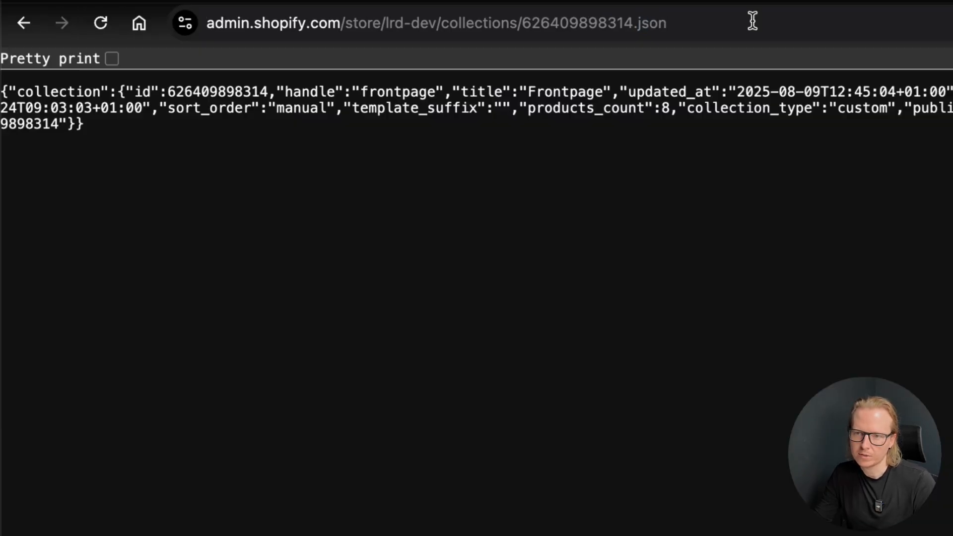
Pretty-print the collection JSON and highlight its updated_at and published_at entries
click(112, 58)
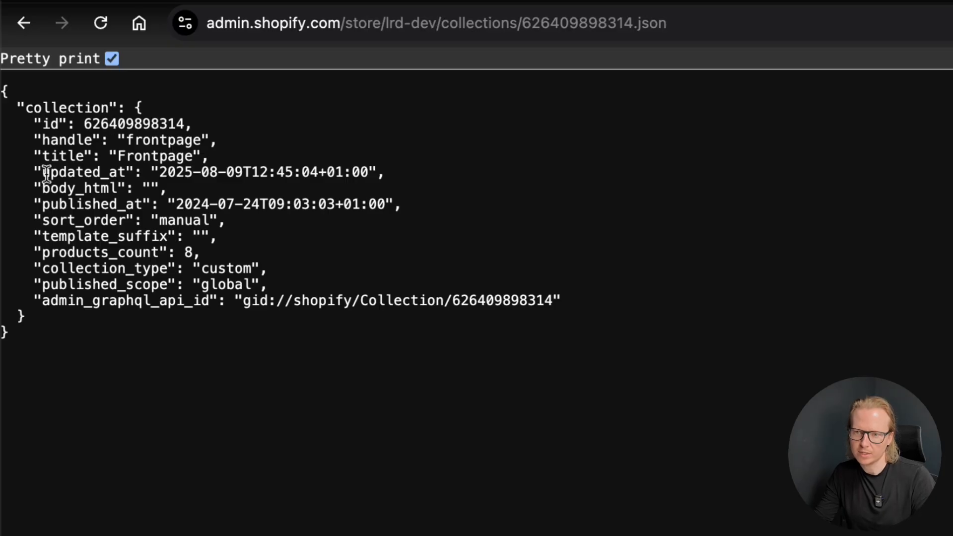
drag(42, 171, 367, 172)
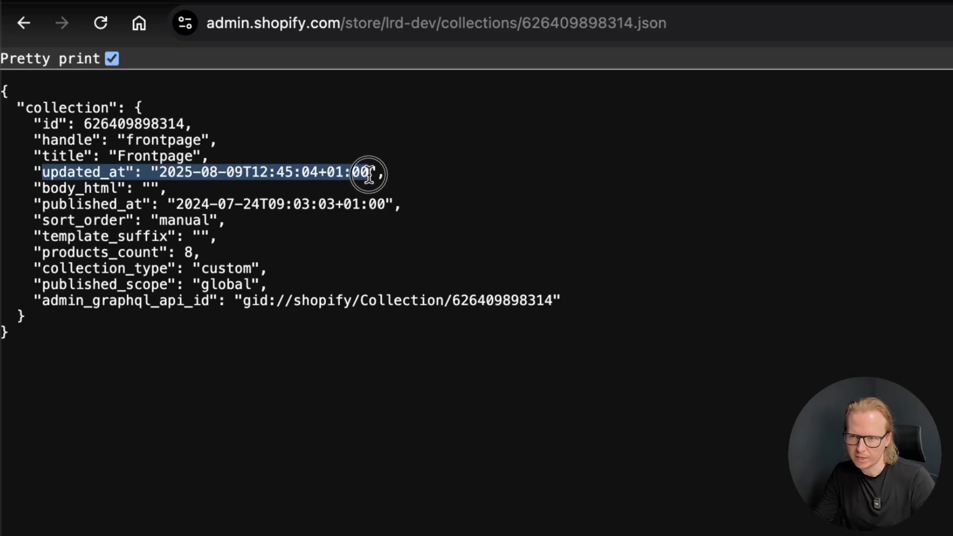
drag(41, 204, 388, 205)
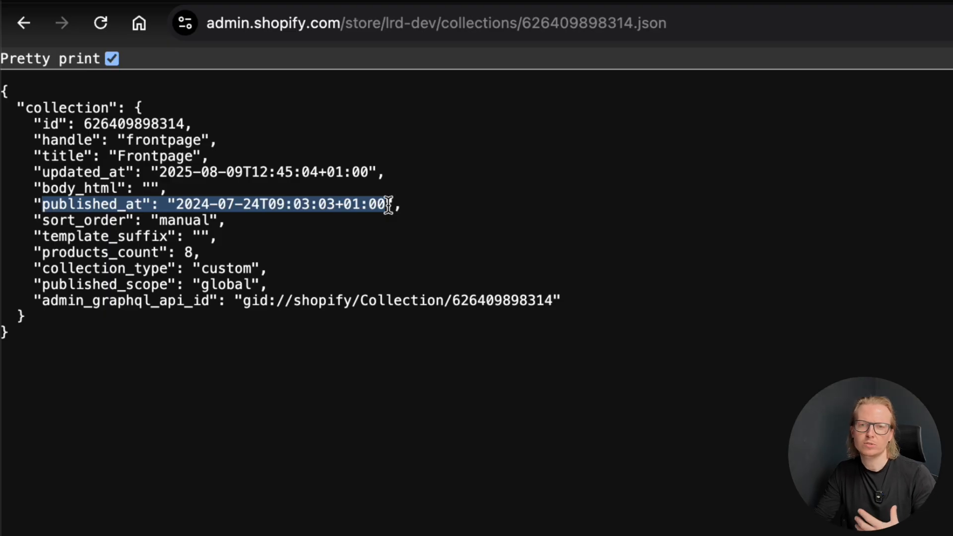